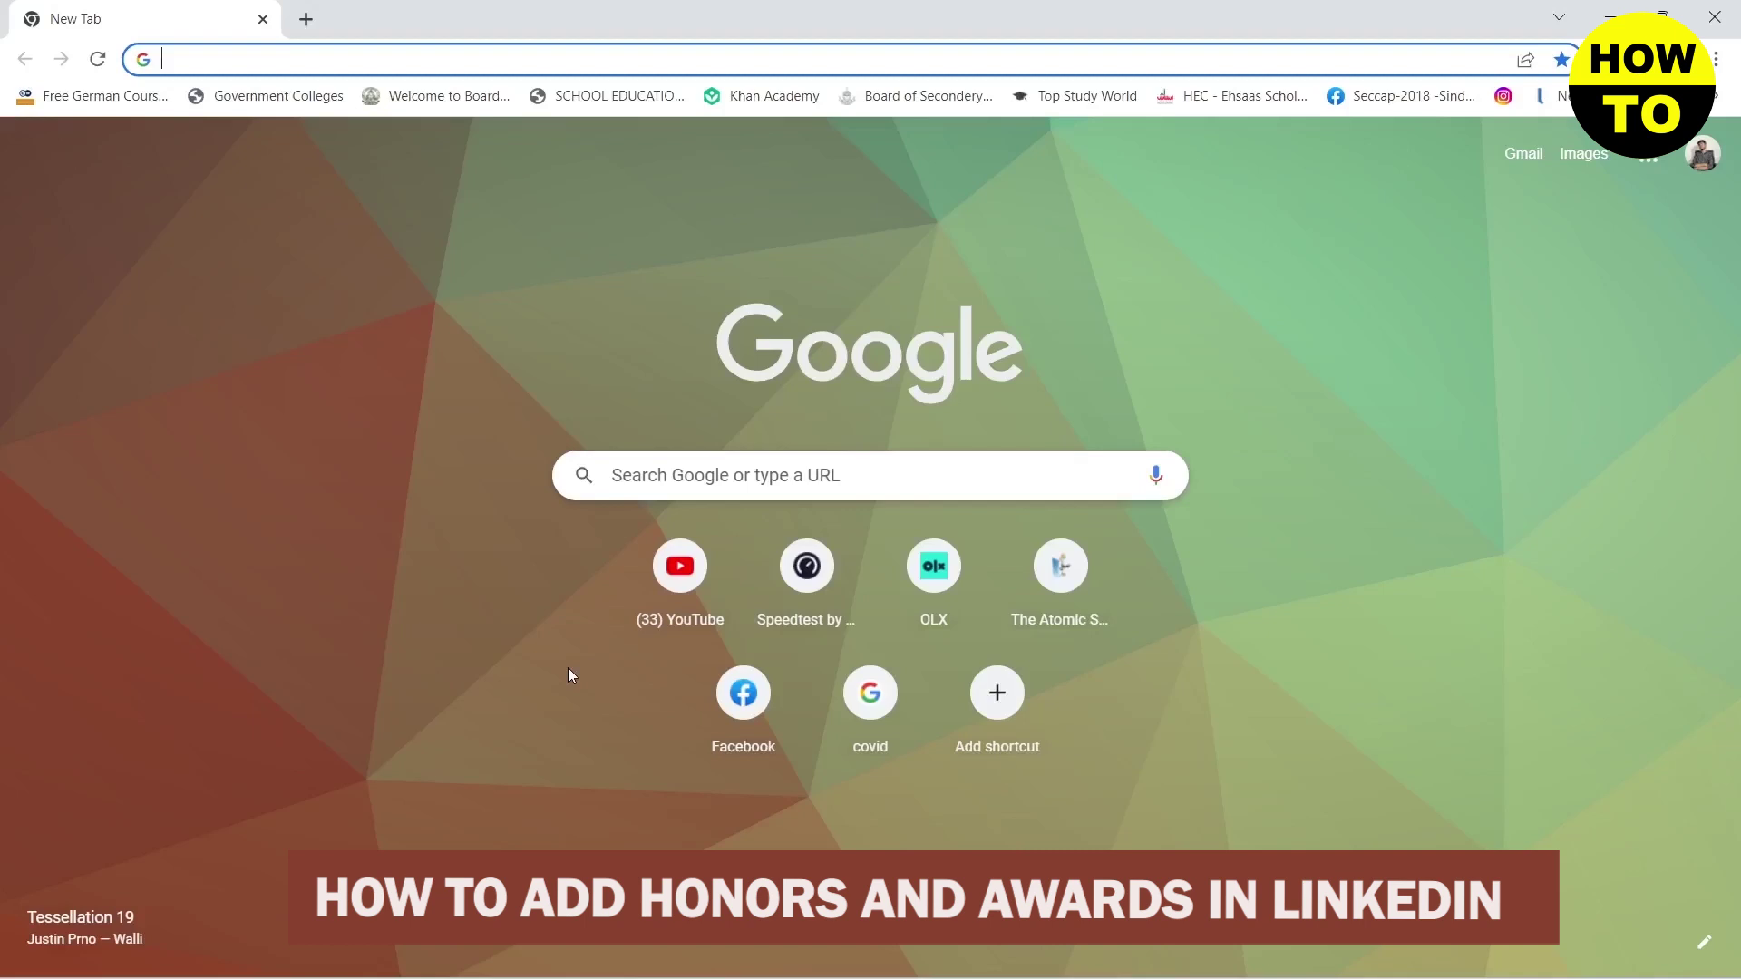
type("linkedin.com/feed/")
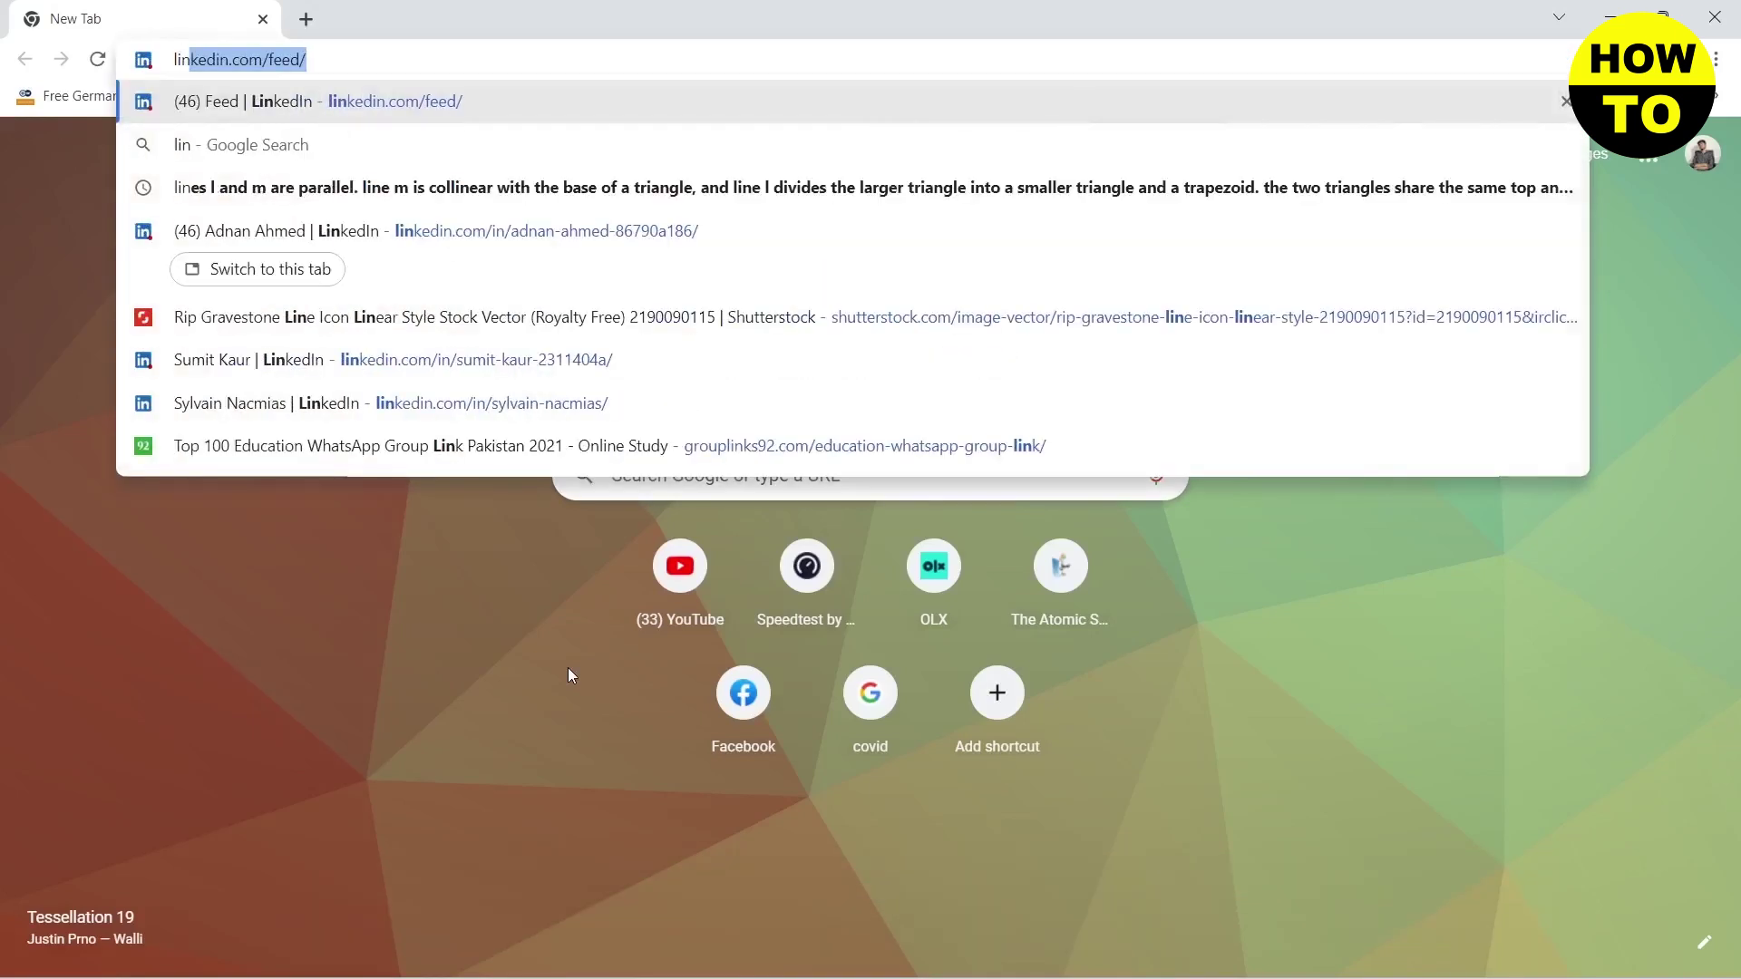
Load the LinkedIn feed and go to your own profile page.
key("Return")
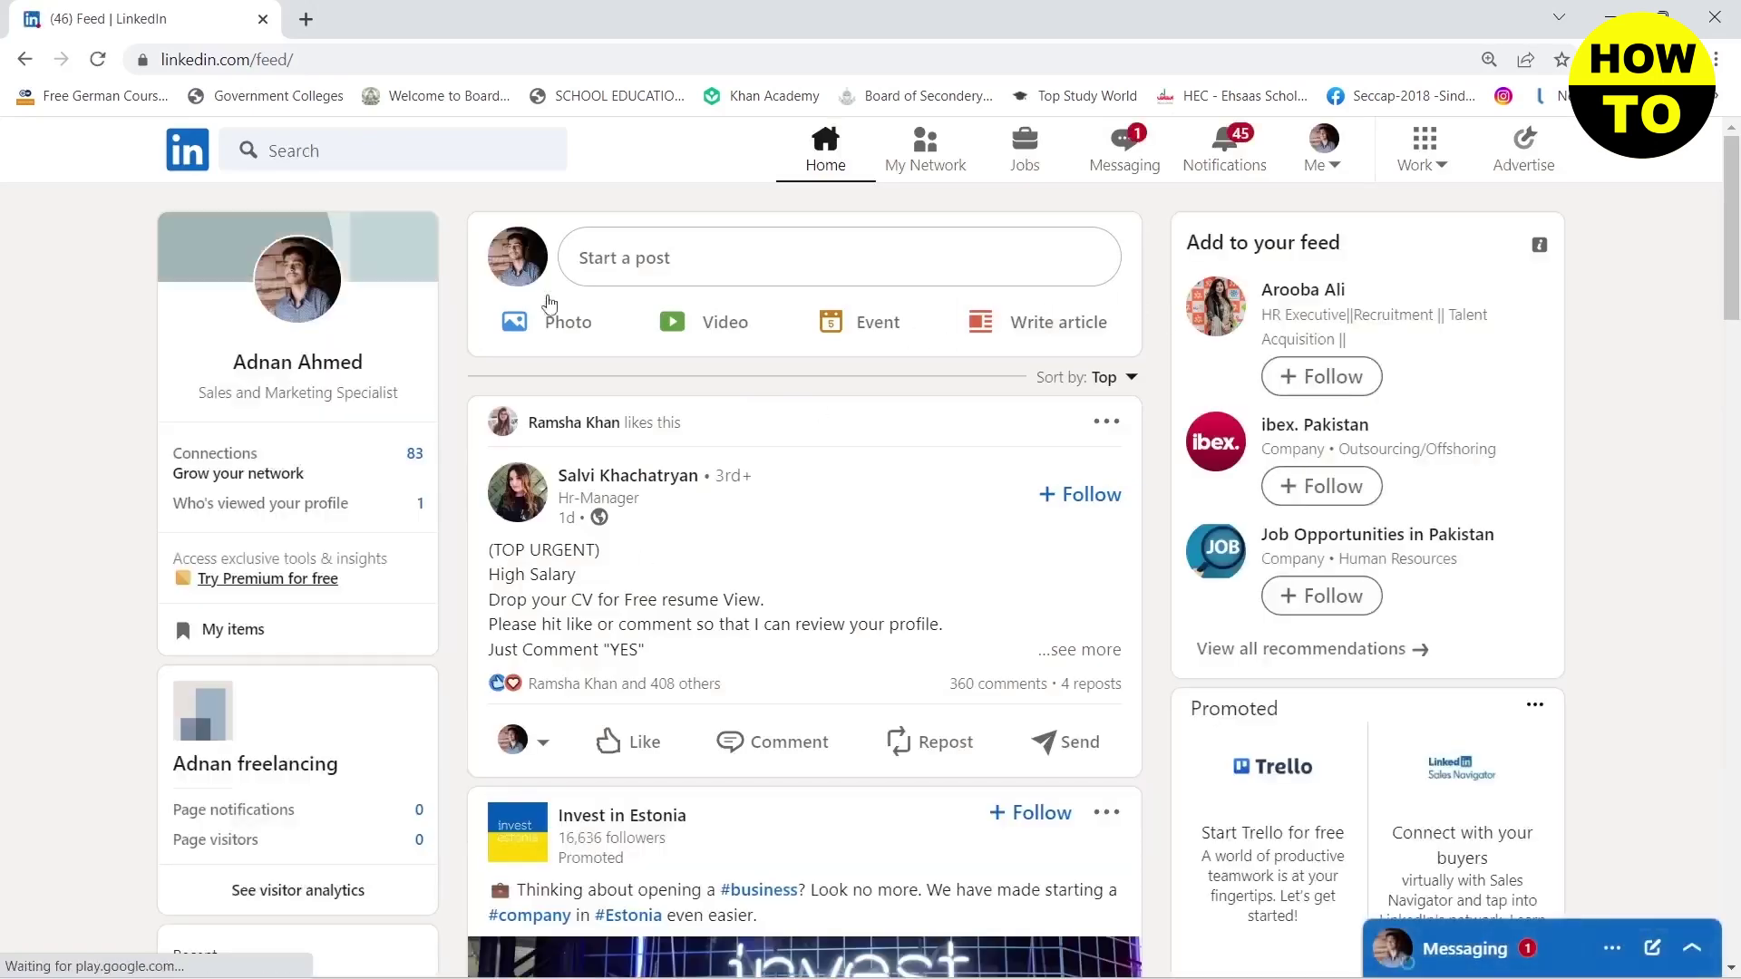
left_click(347, 364)
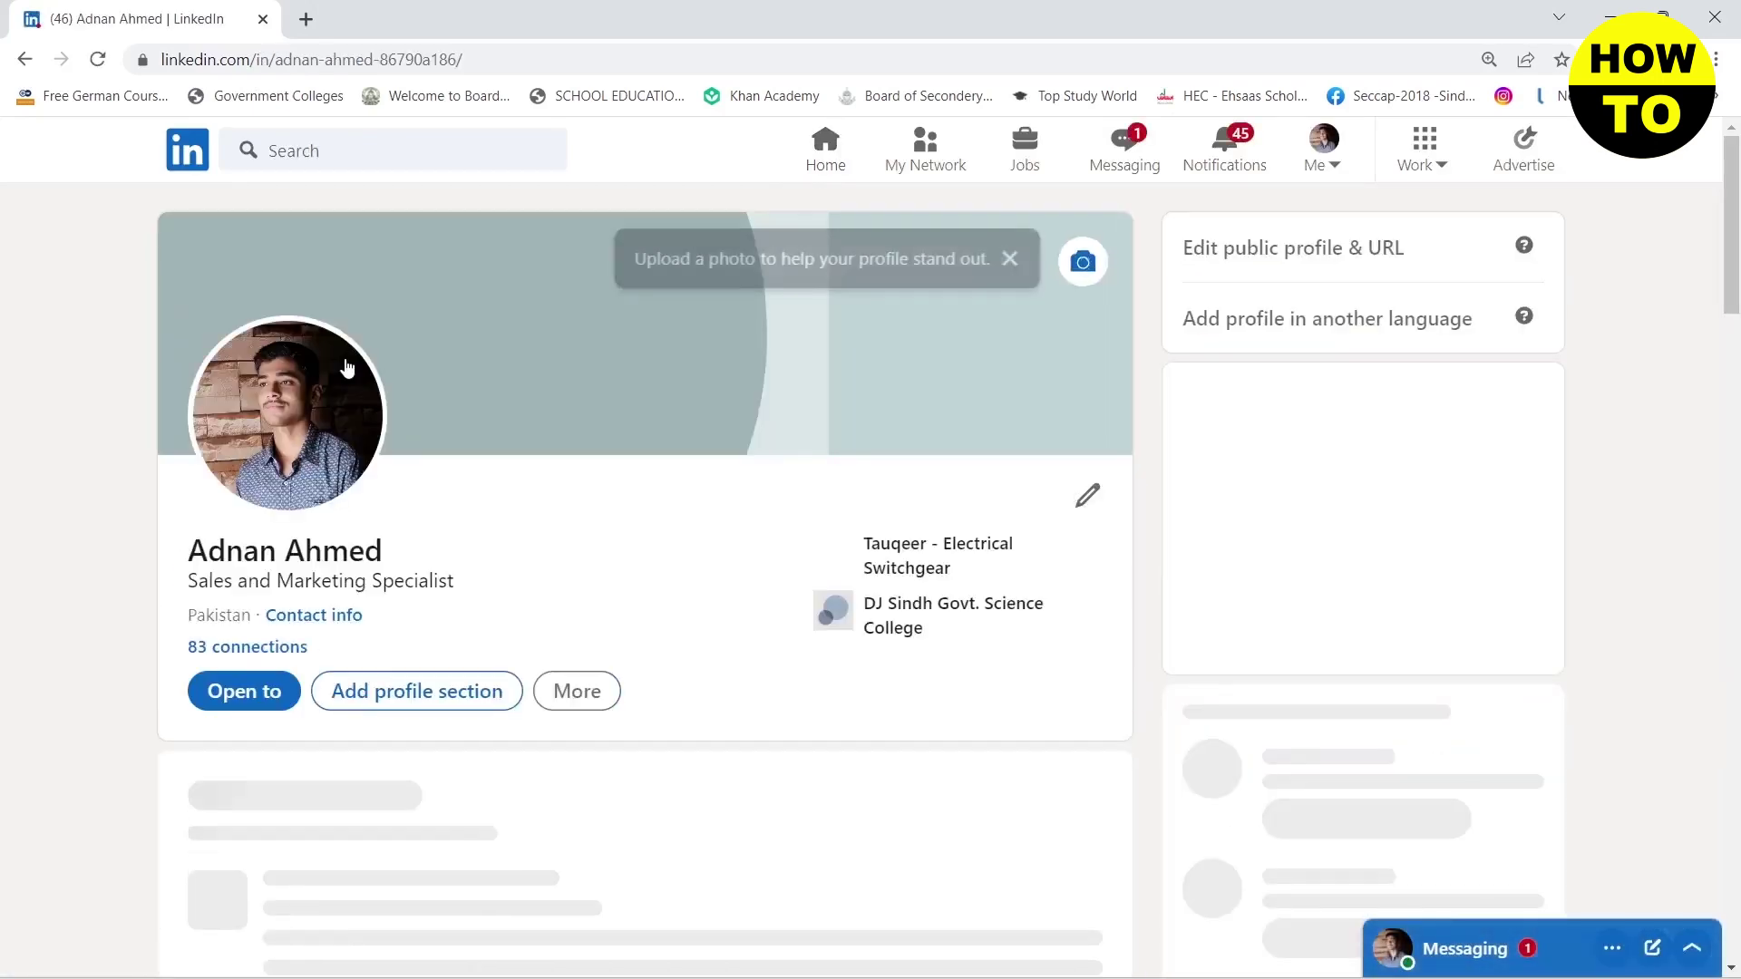
scroll(476, 591, "down", 1)
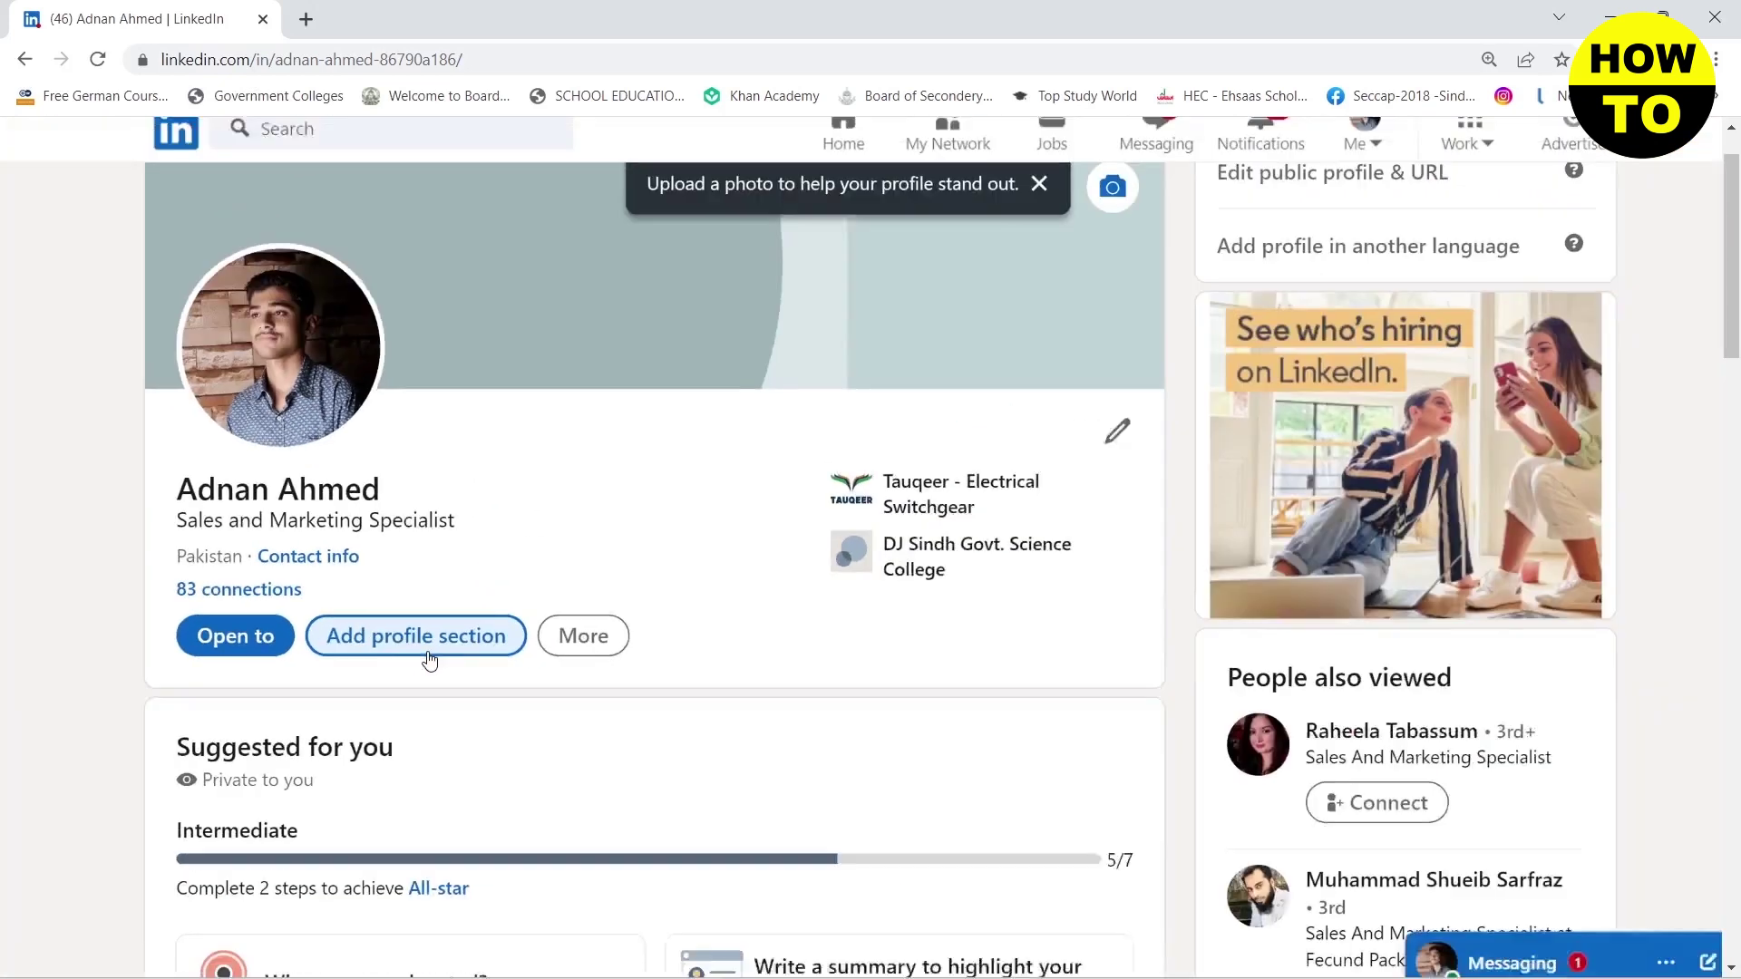
Start a new honors & awards entry from the Additional options under Add profile section.
left_click(390, 650)
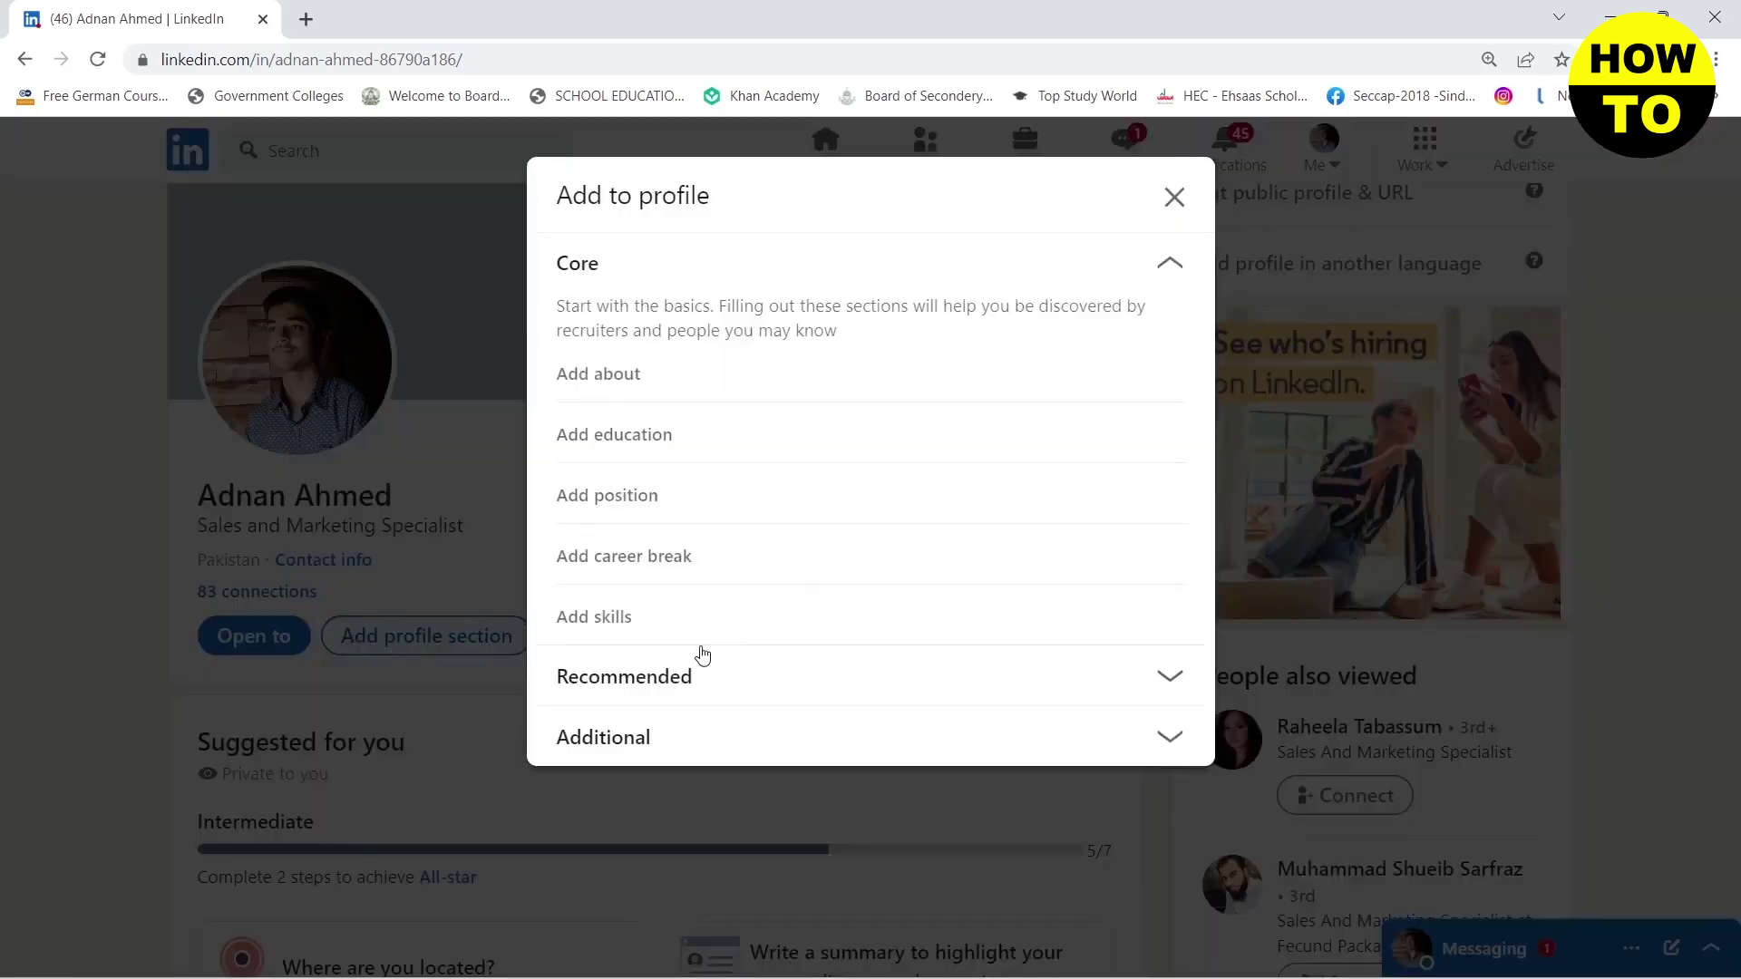
left_click(670, 736)
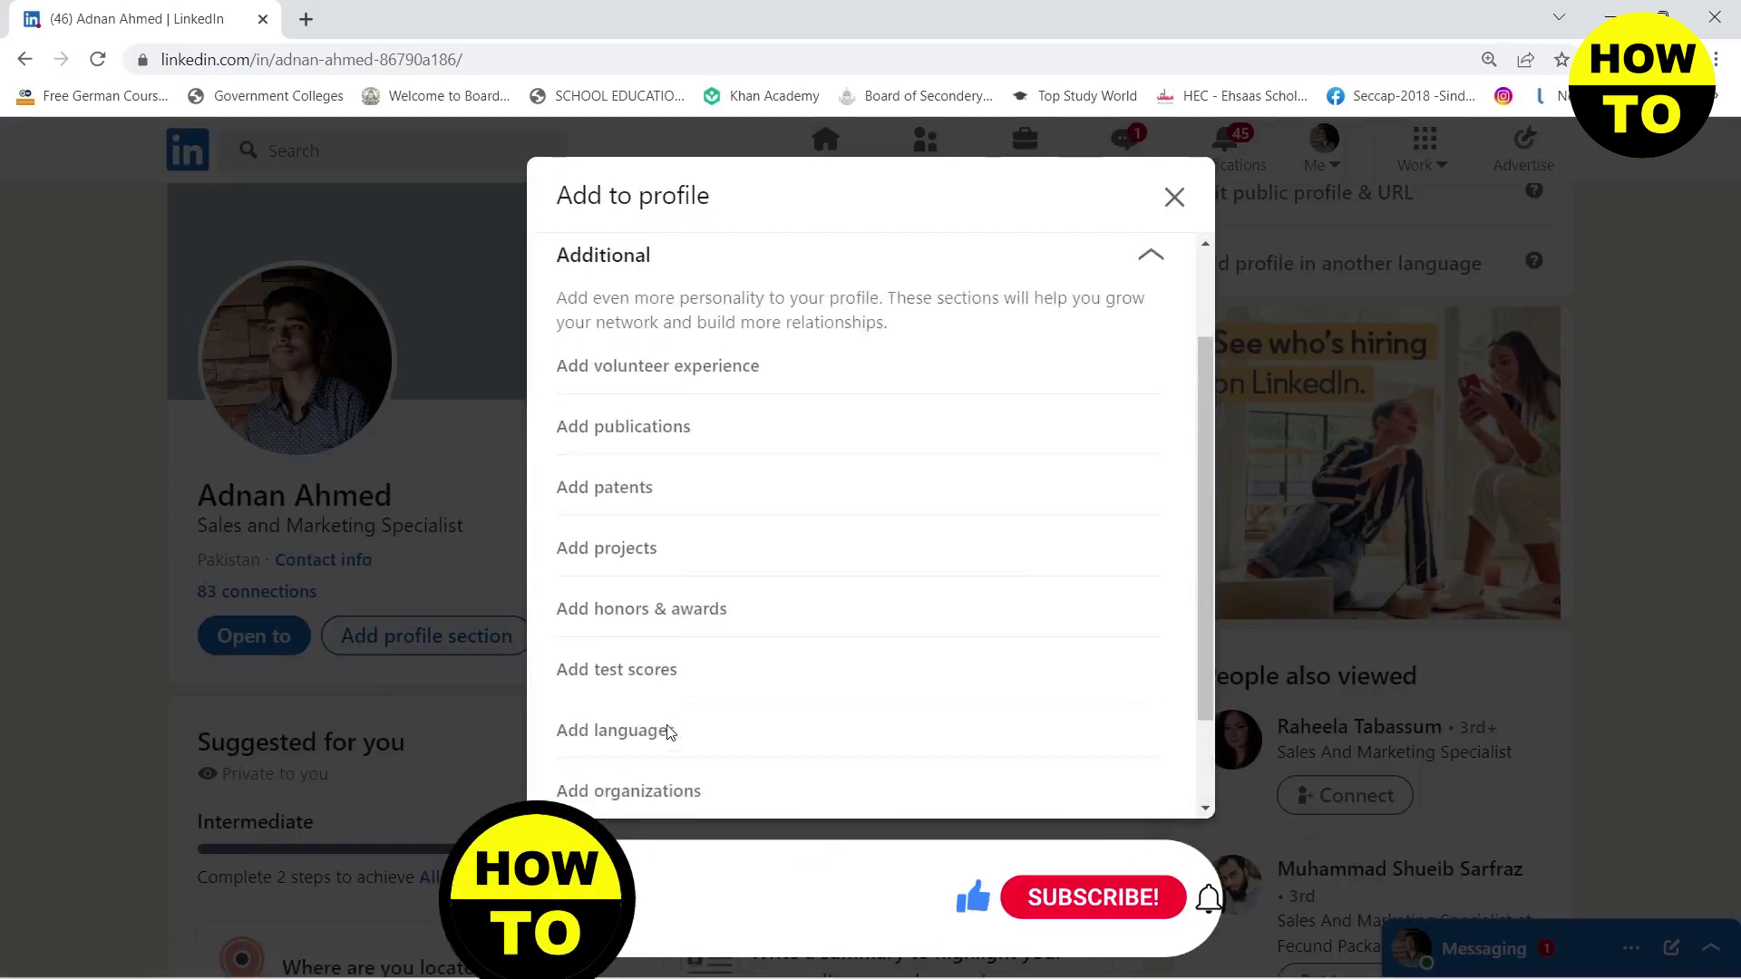
scroll(673, 673, "up", 1)
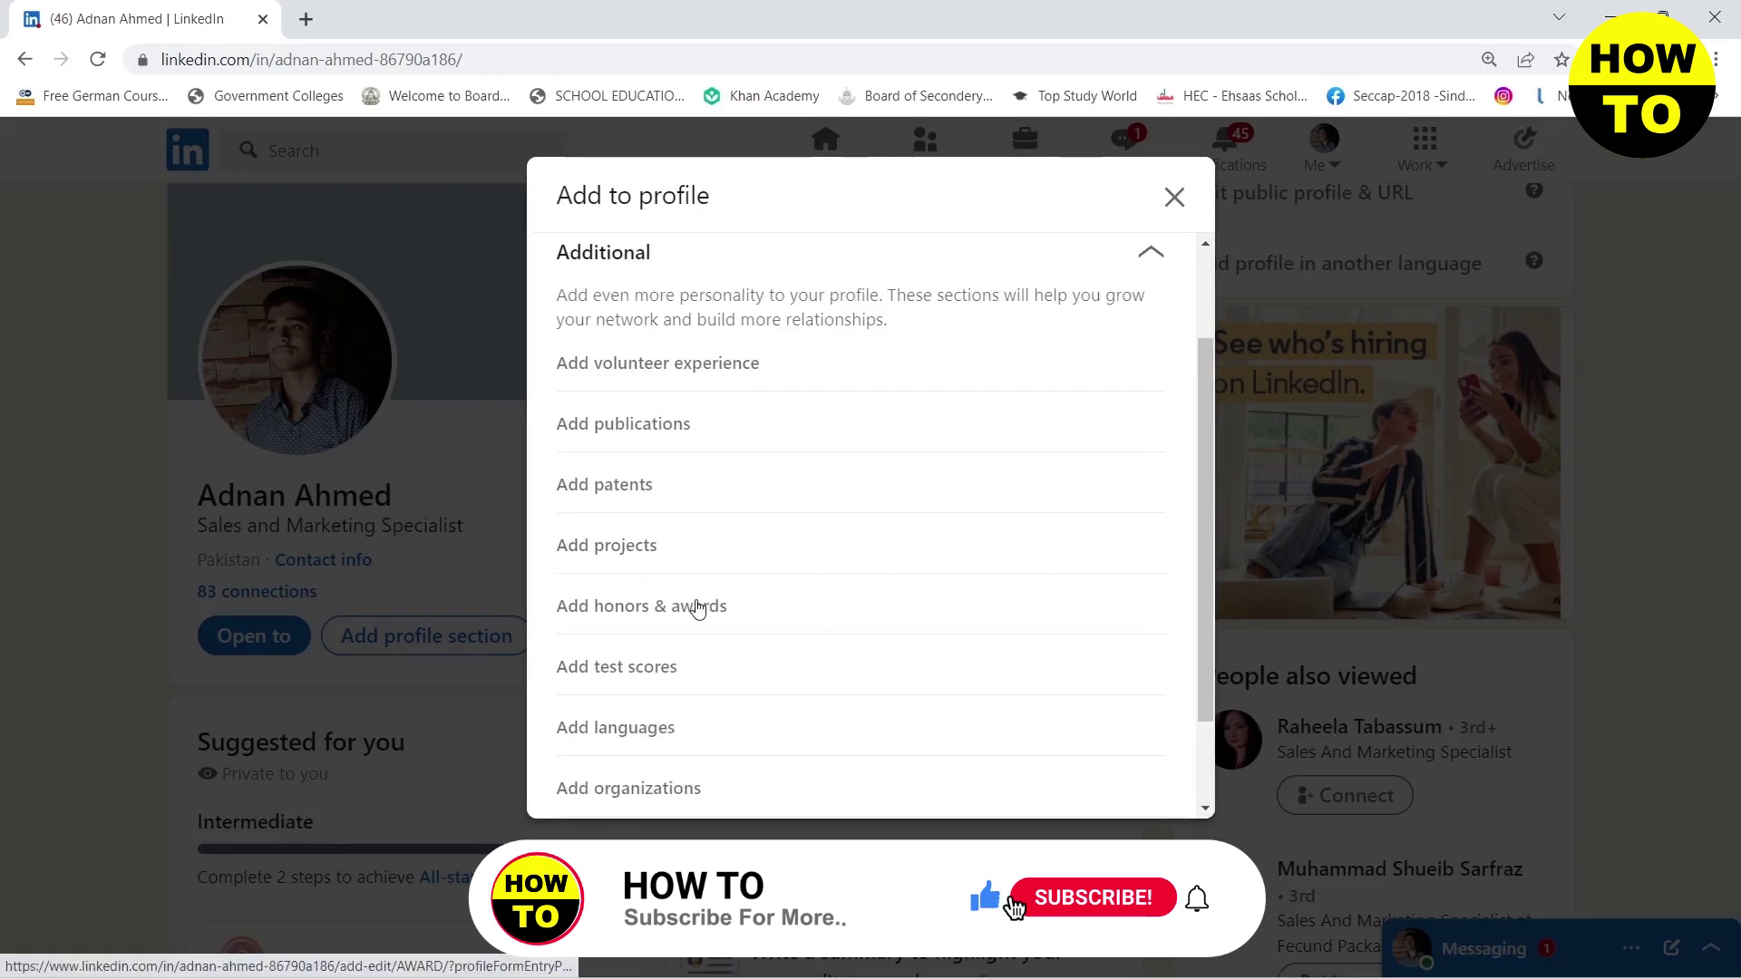
left_click(669, 617)
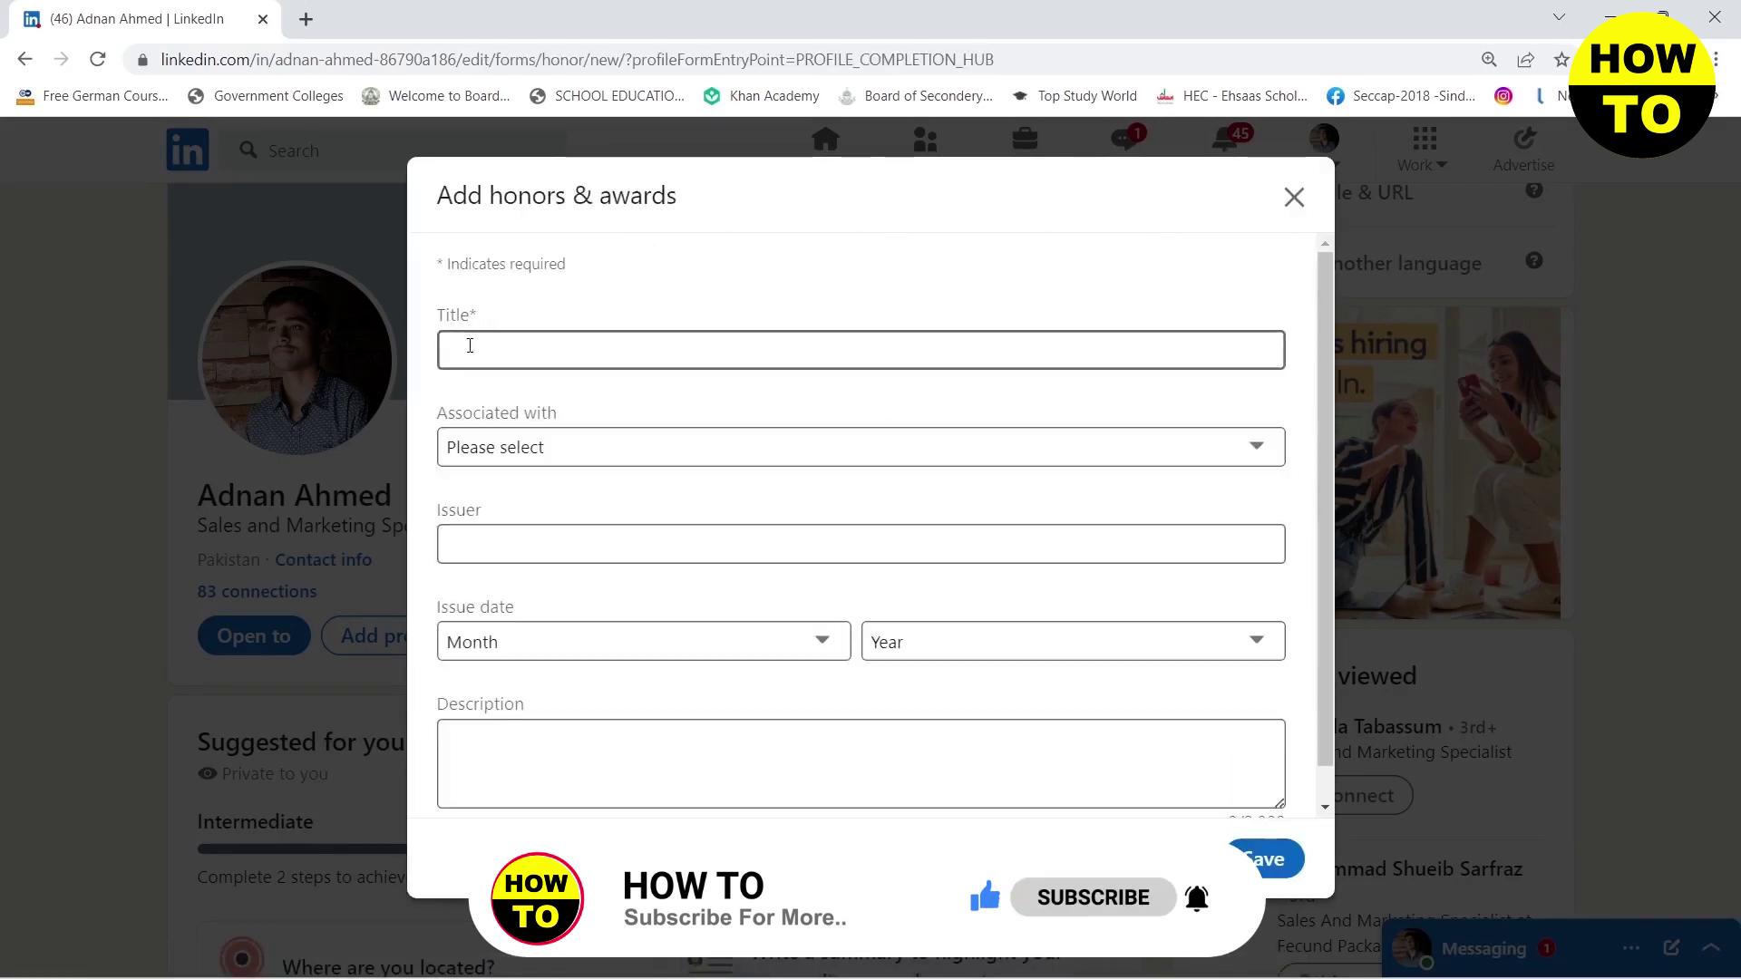
Save the award titled 'Head Boy', issued November 2007, with no association or description.
left_click(469, 346)
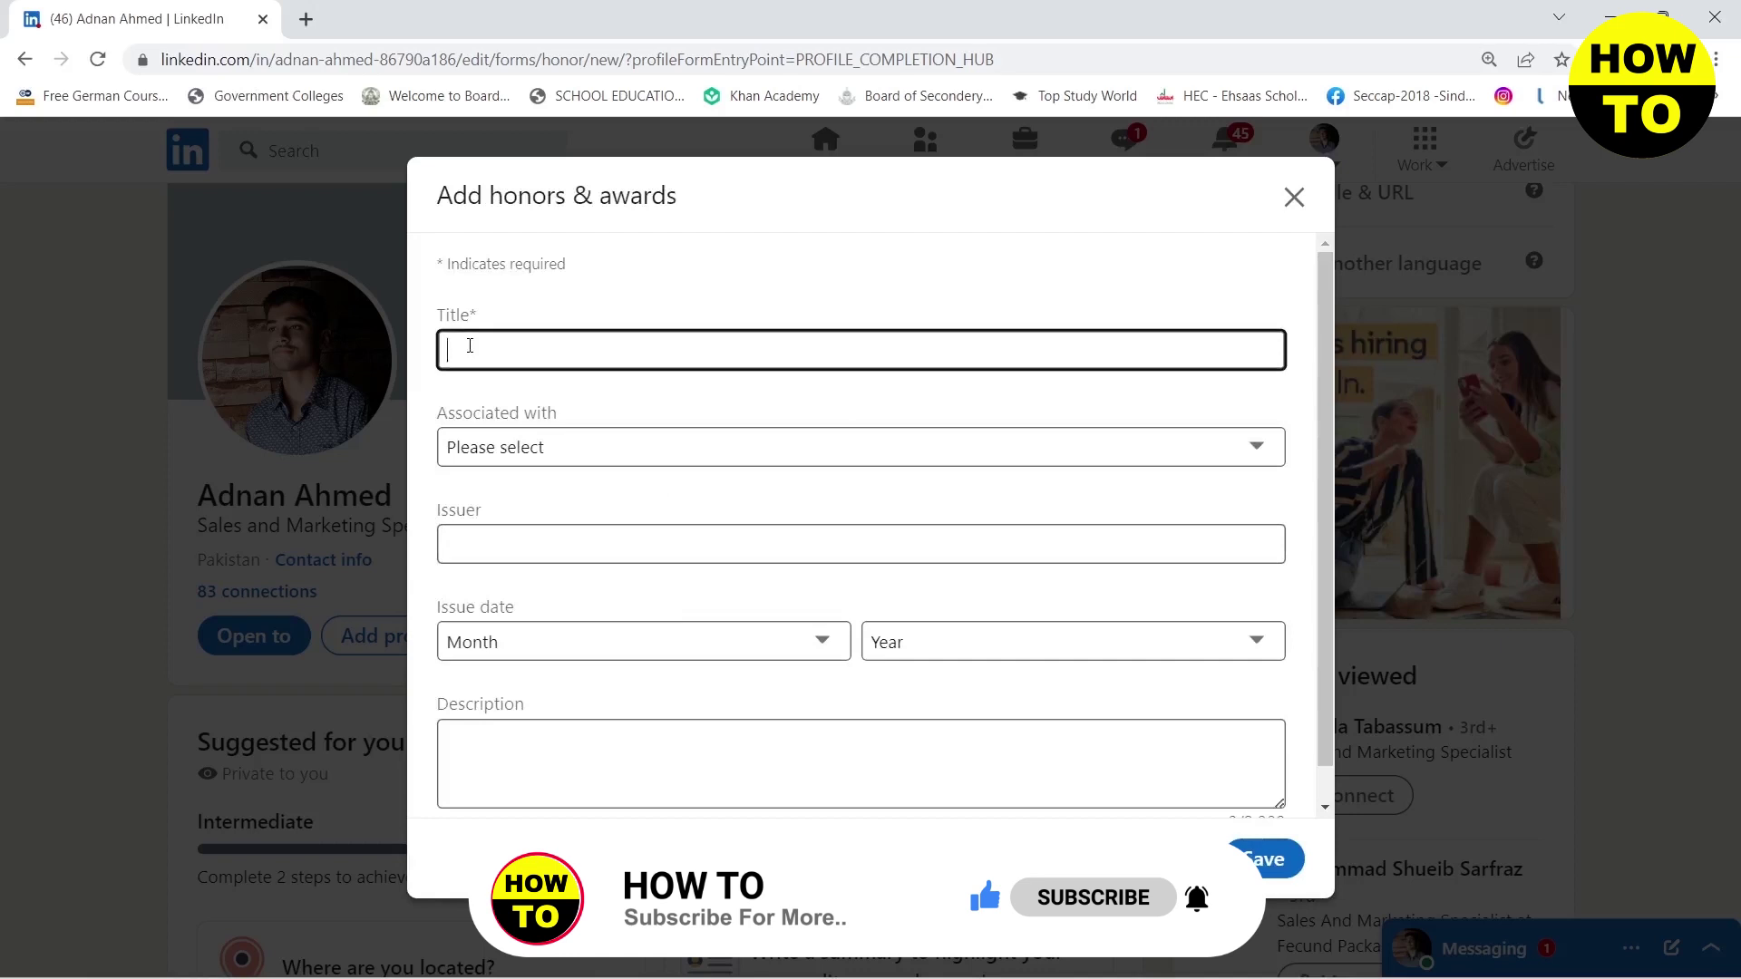
type("Head Boy")
left_click(559, 443)
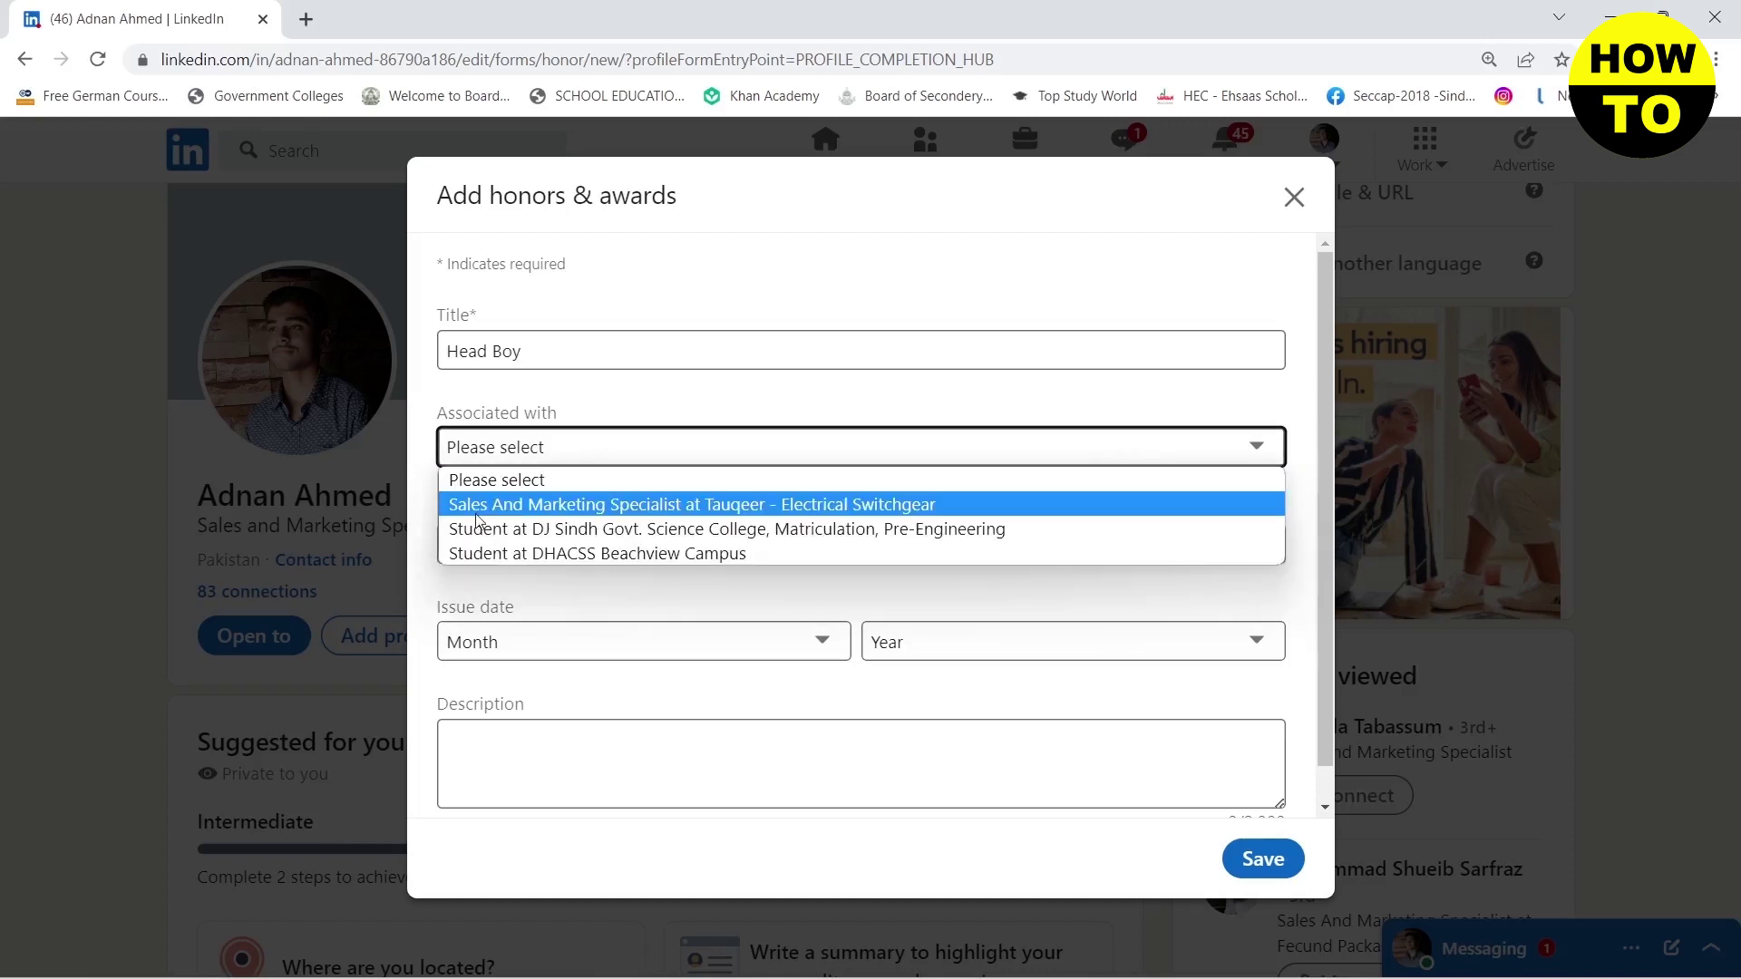
left_click(526, 571)
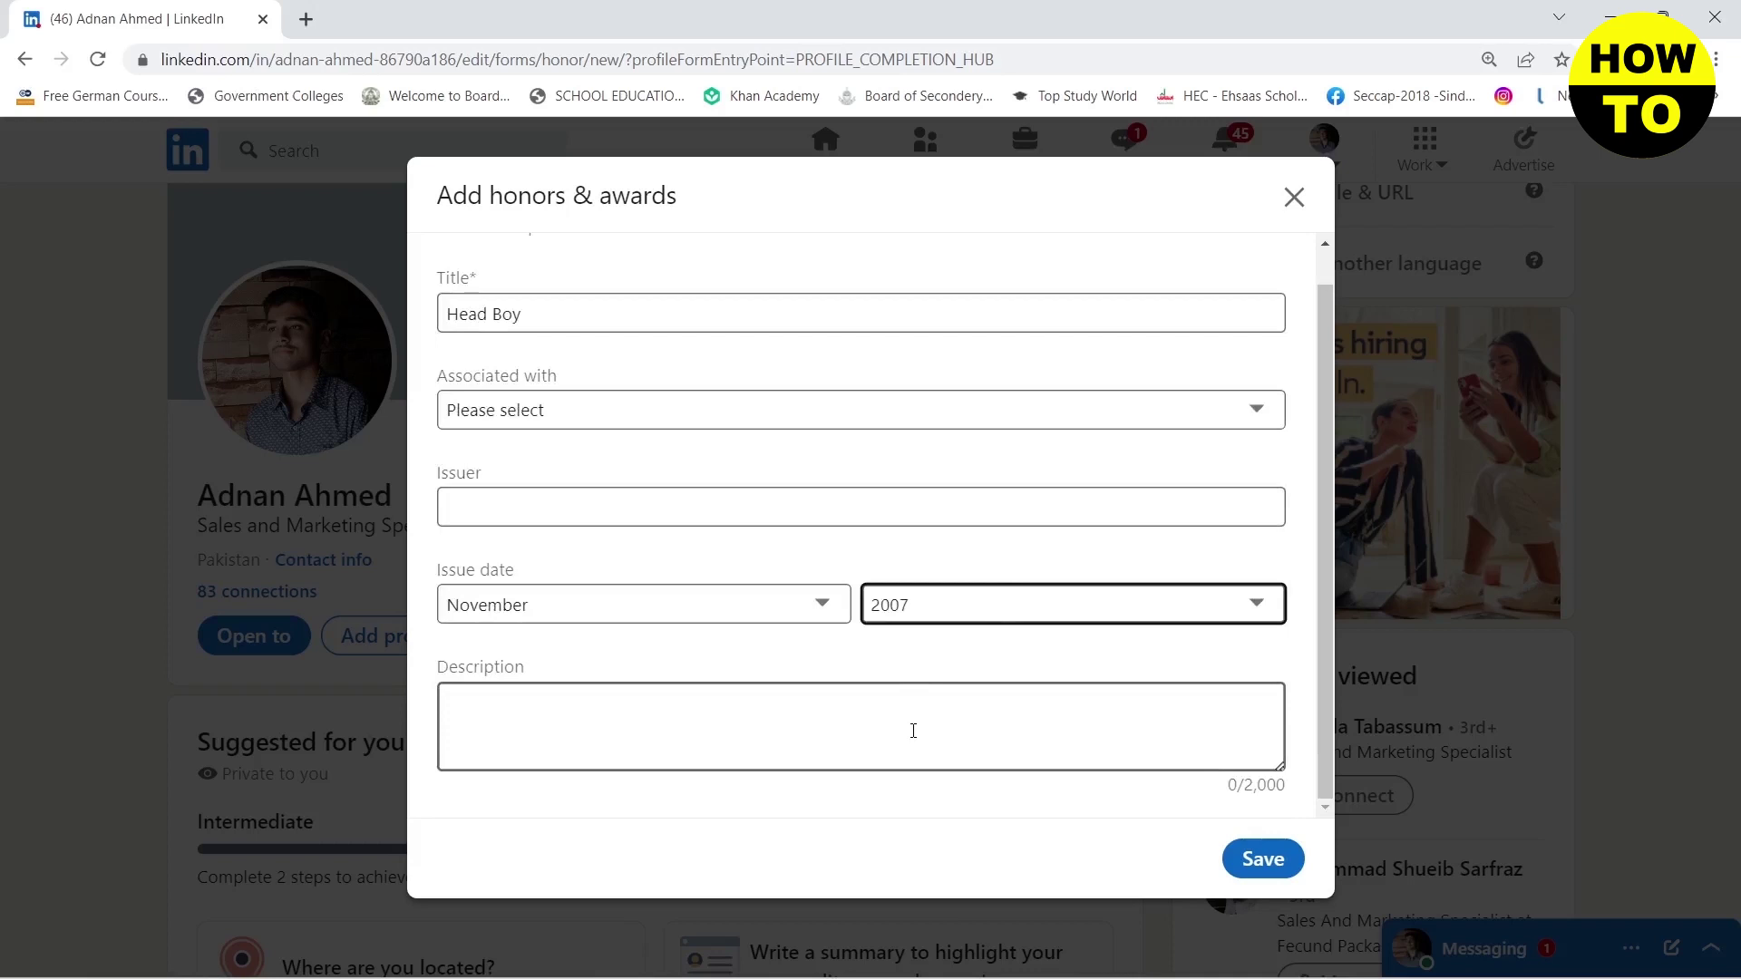
left_click(911, 729)
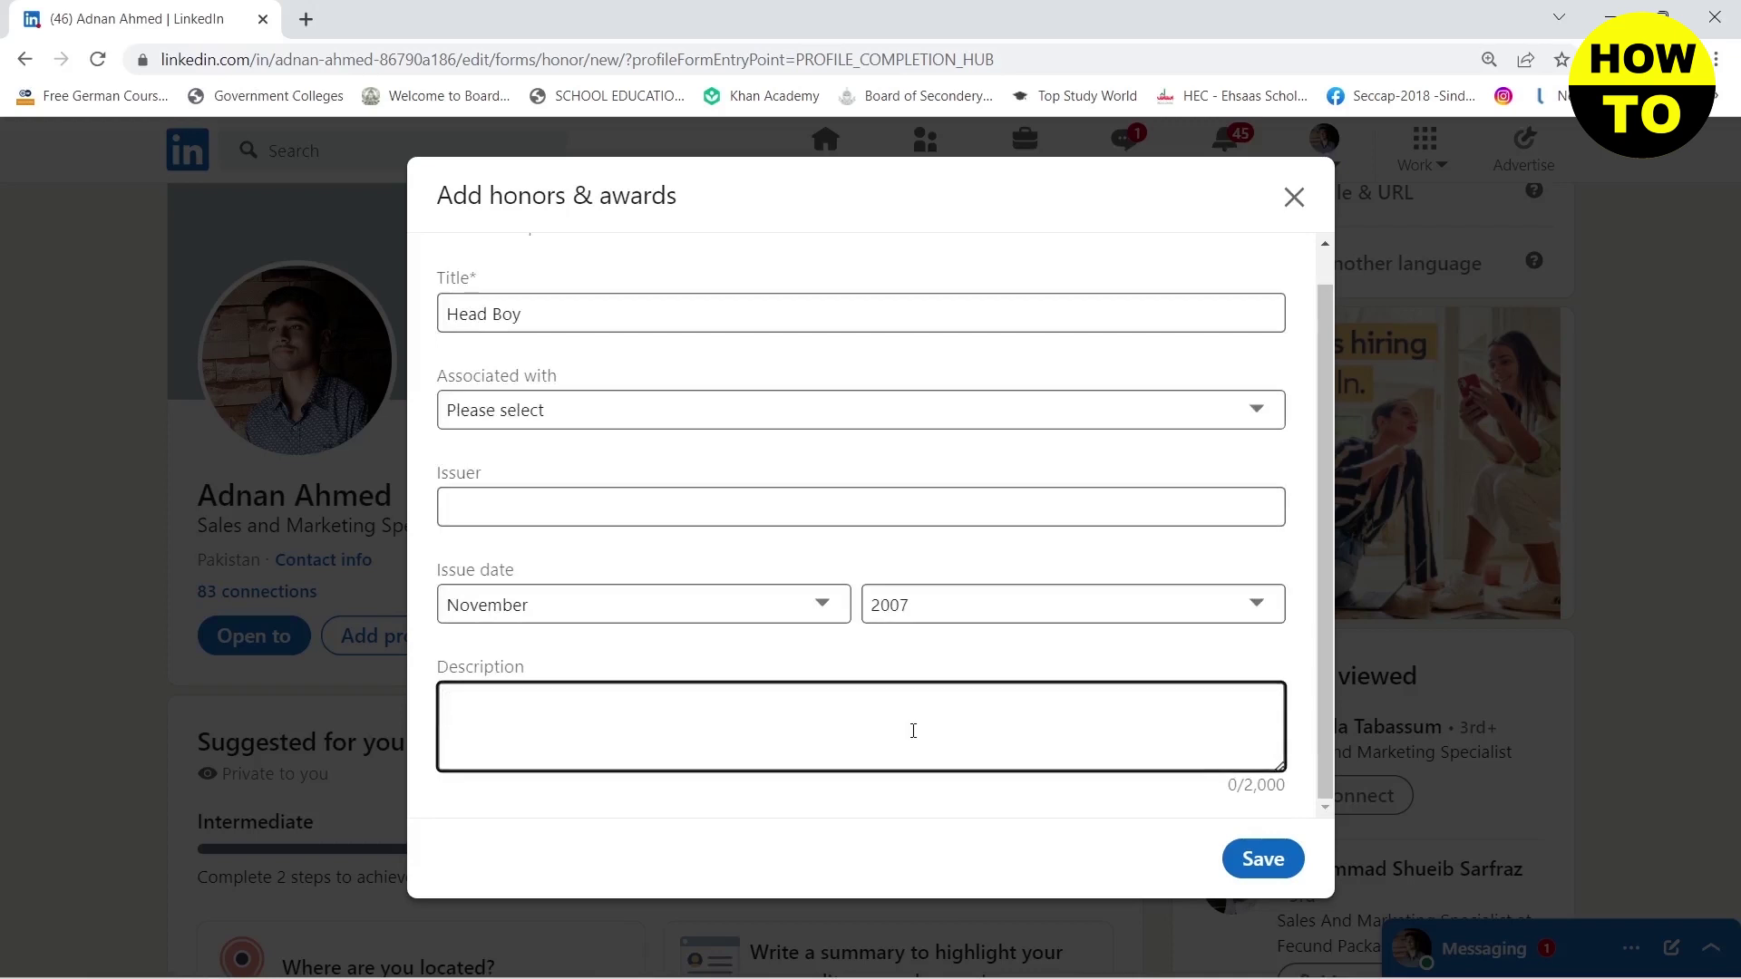
scroll(913, 731, "up", 1)
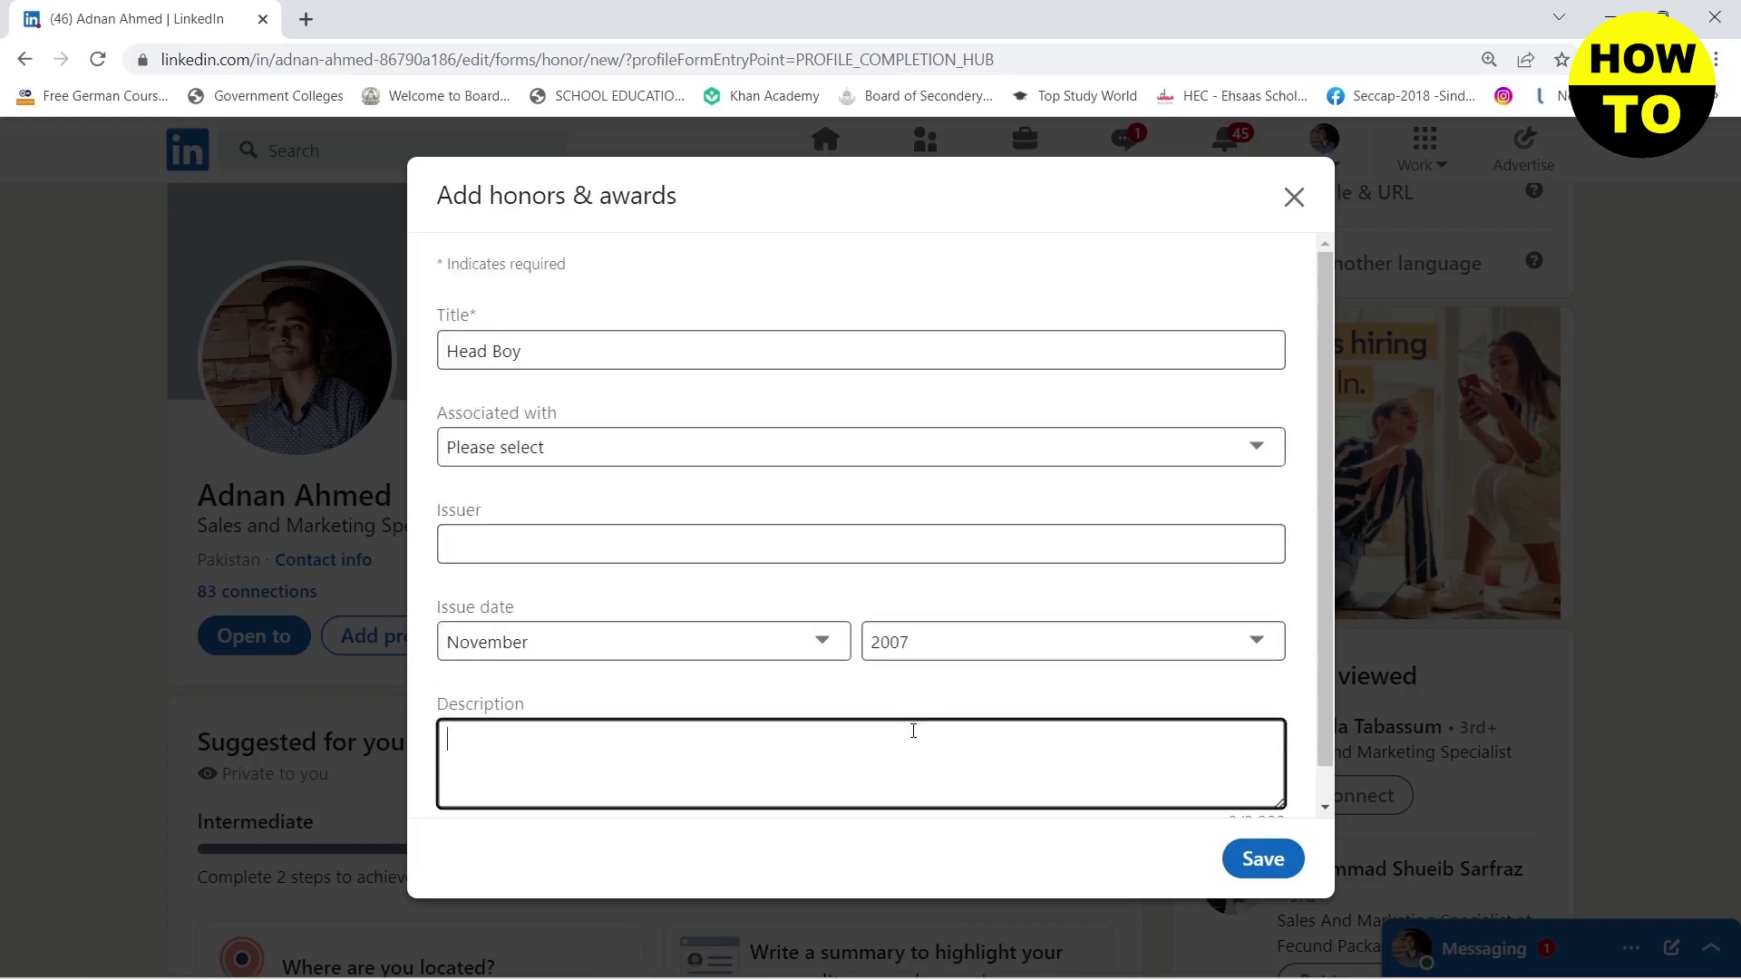
left_click(1233, 887)
left_click(1253, 872)
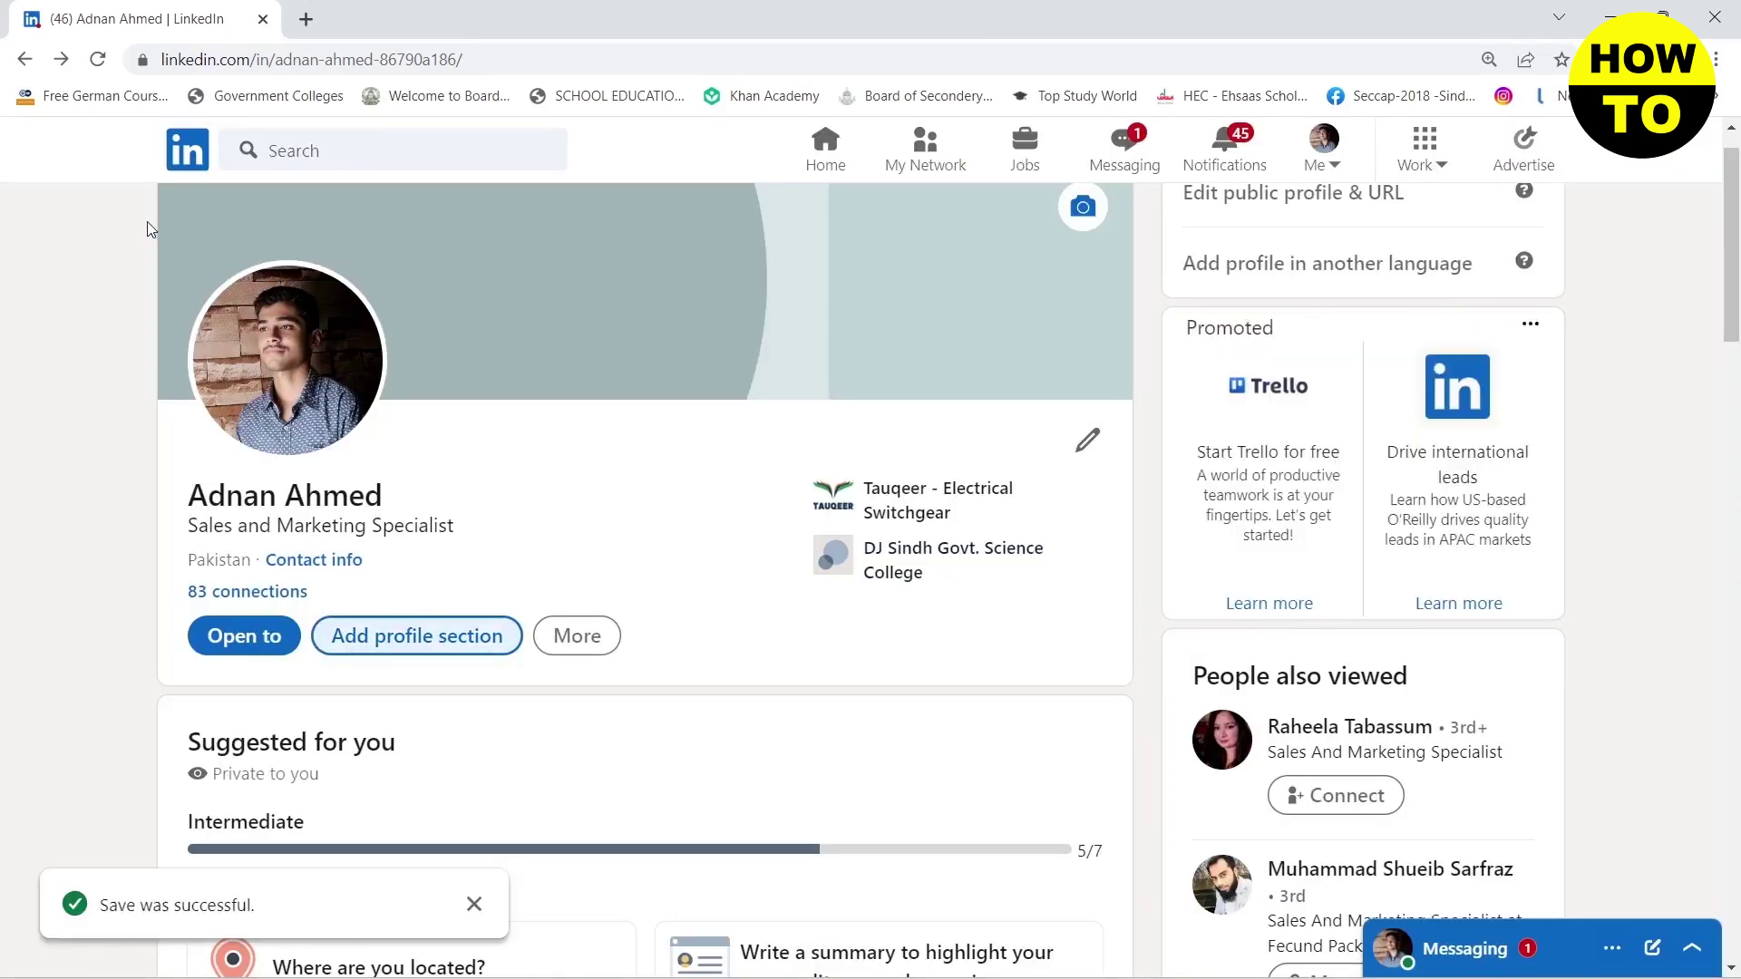
Reload the profile so Honors & awards lists 'Head Boy, Nov 2007'.
left_click(102, 71)
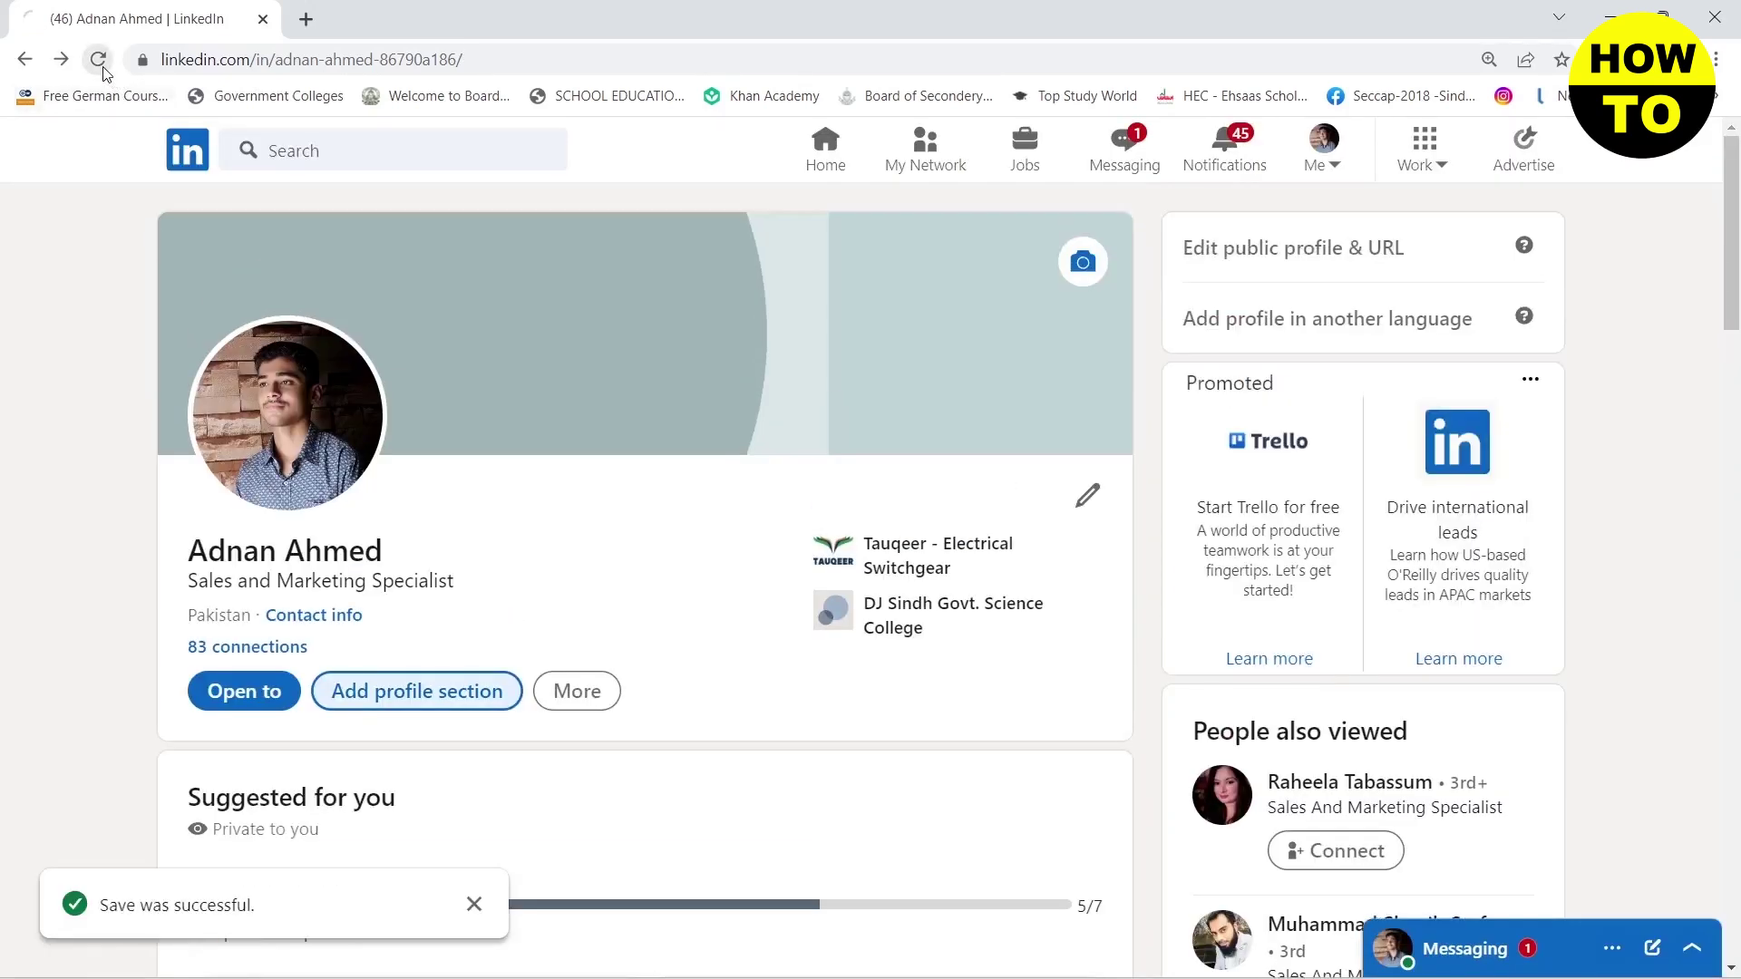
scroll(169, 422, "down", 2)
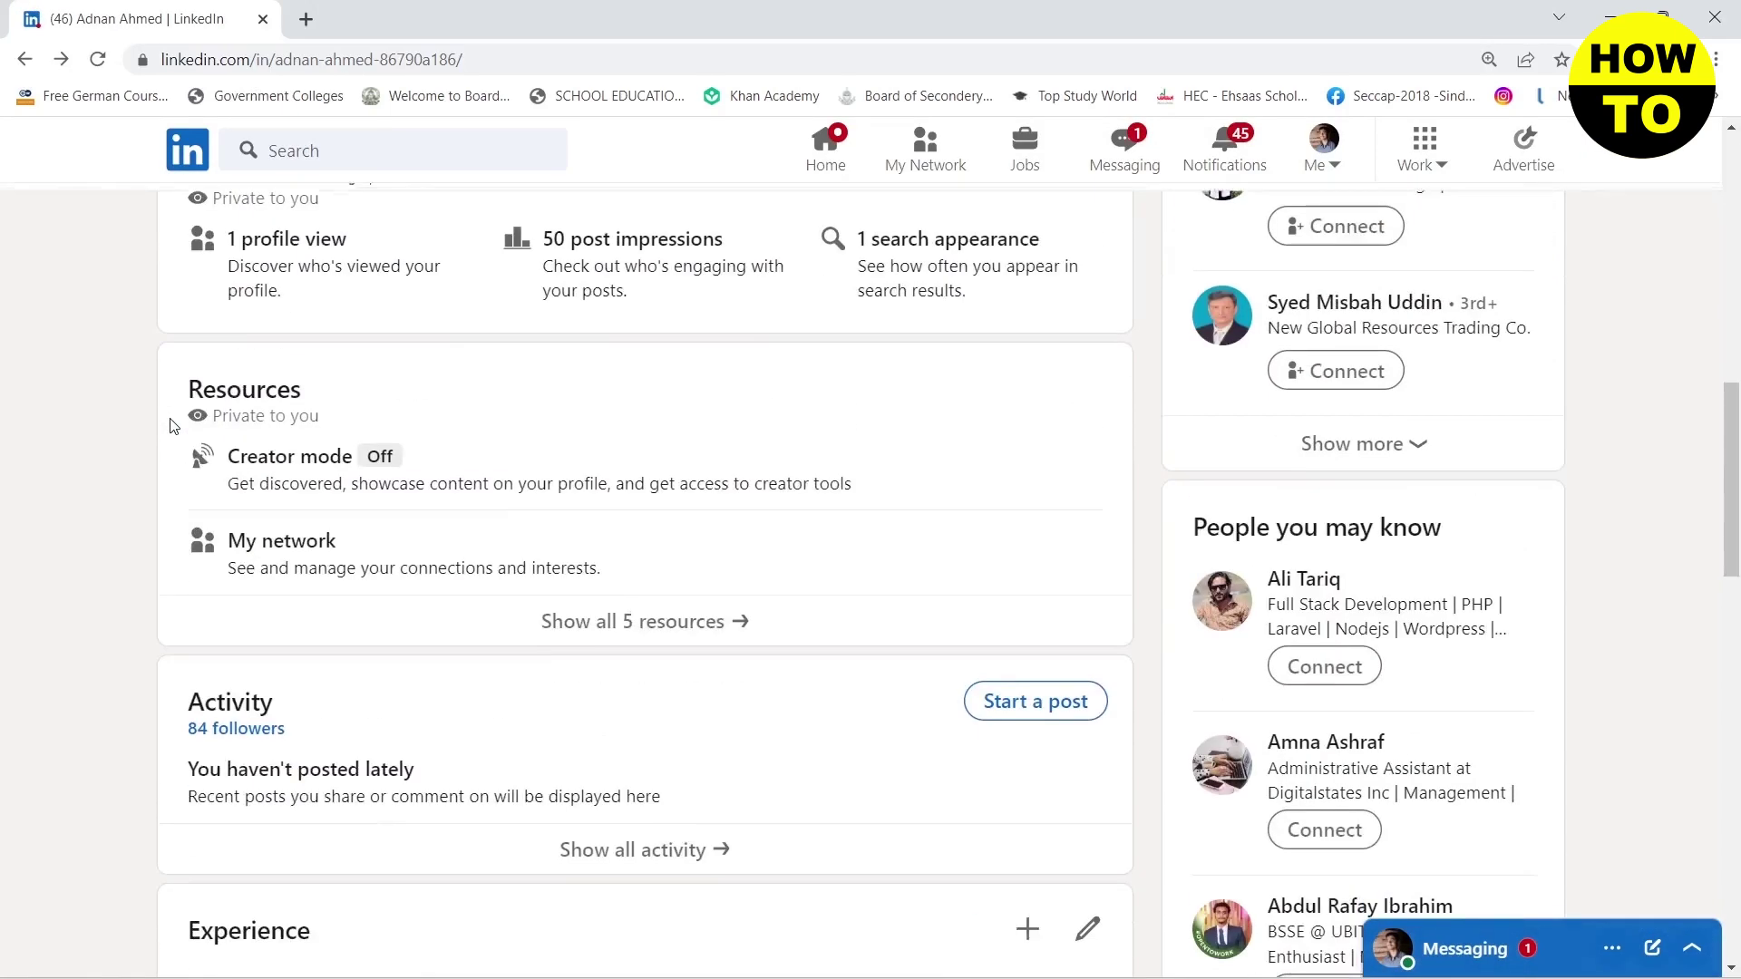
scroll(170, 425, "down", 3)
scroll(169, 426, "down", 3)
scroll(171, 426, "up", 2)
scroll(170, 426, "down", 2)
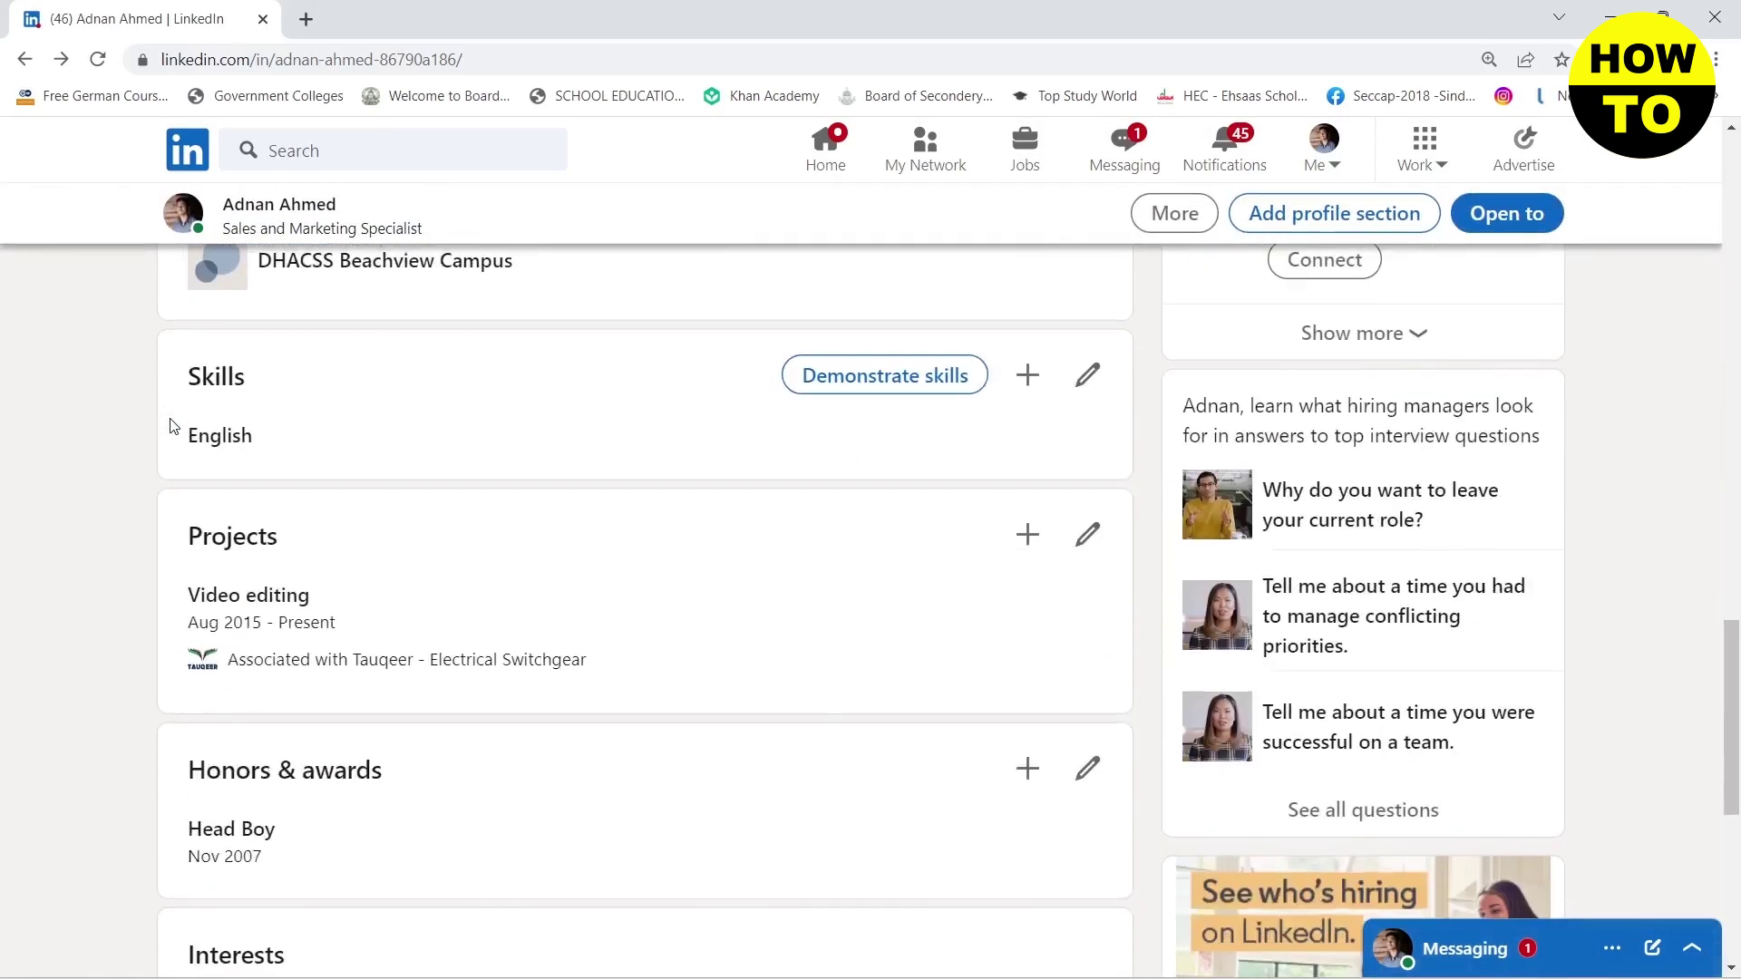
scroll(170, 426, "down", 1)
scroll(172, 422, "down", 1)
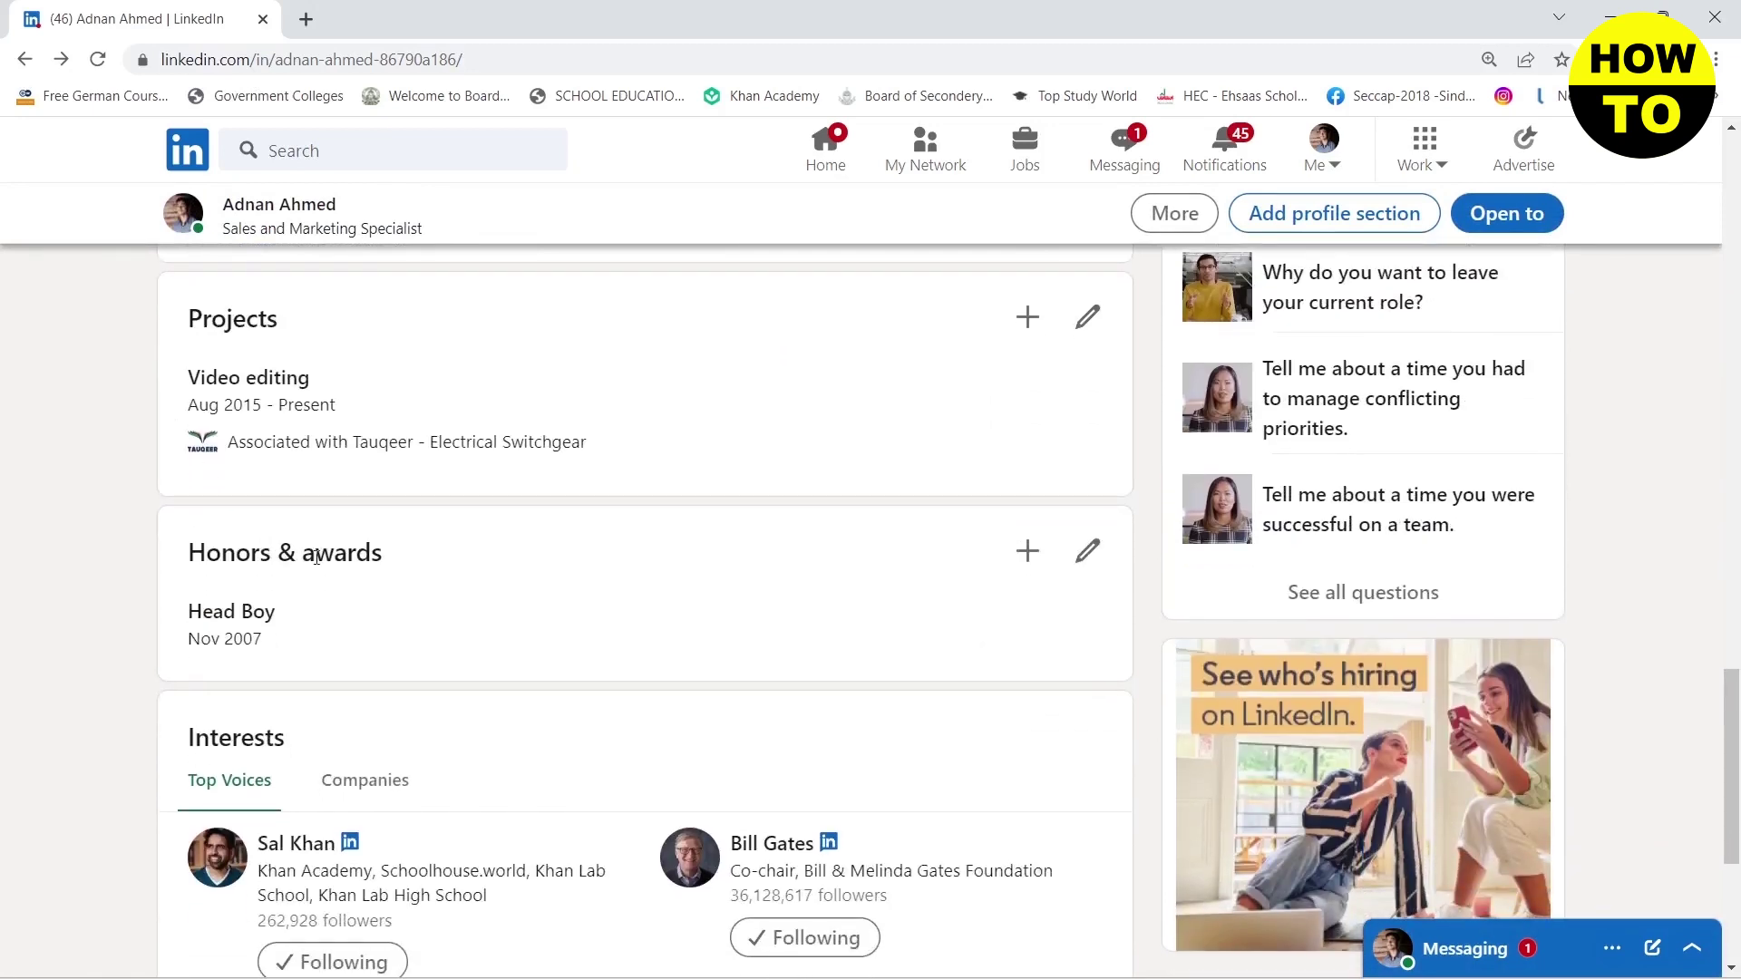